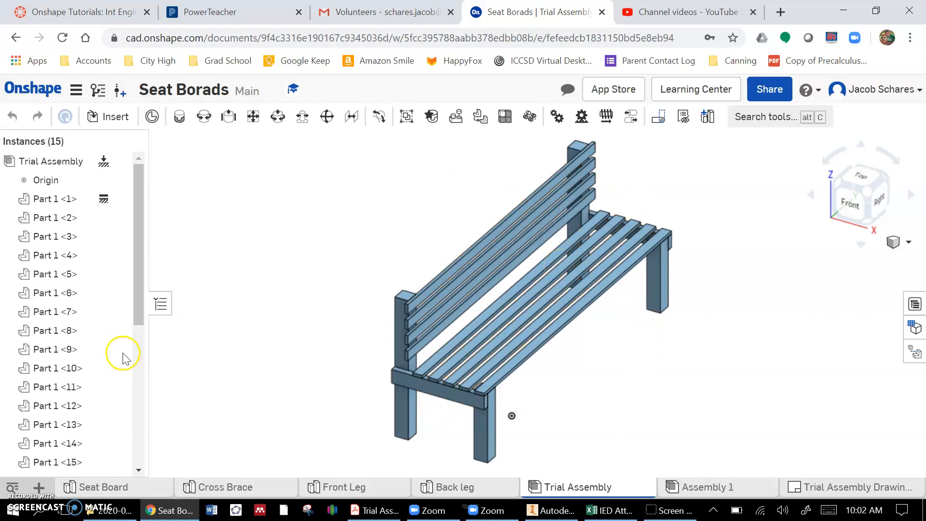
Add a new exploded view to Trial Assembly, continue without audio at the recording alert, and switch back to the Onshape document.
{"action": "left_click", "coordinate": [39, 487]}
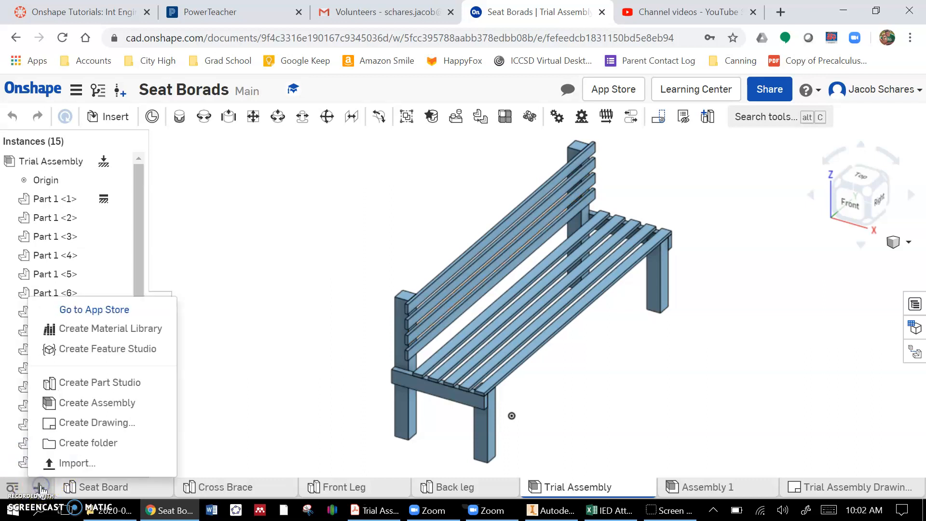
{"action": "left_click", "coordinate": [282, 308]}
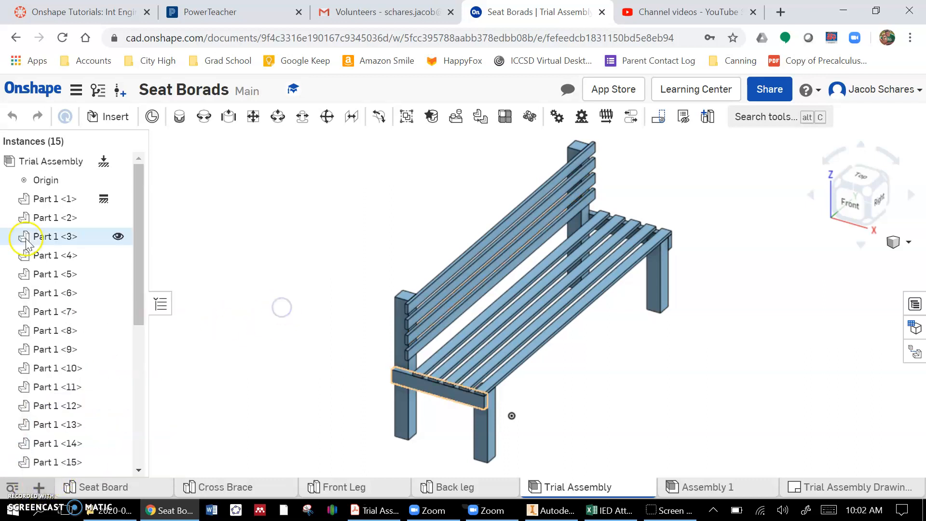
{"action": "right_click", "coordinate": [43, 164]}
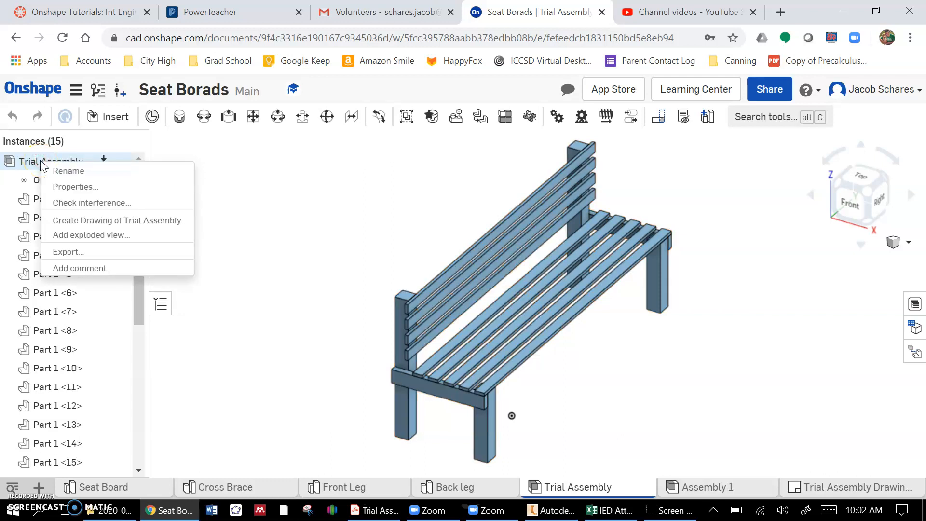
{"action": "left_click", "coordinate": [88, 234]}
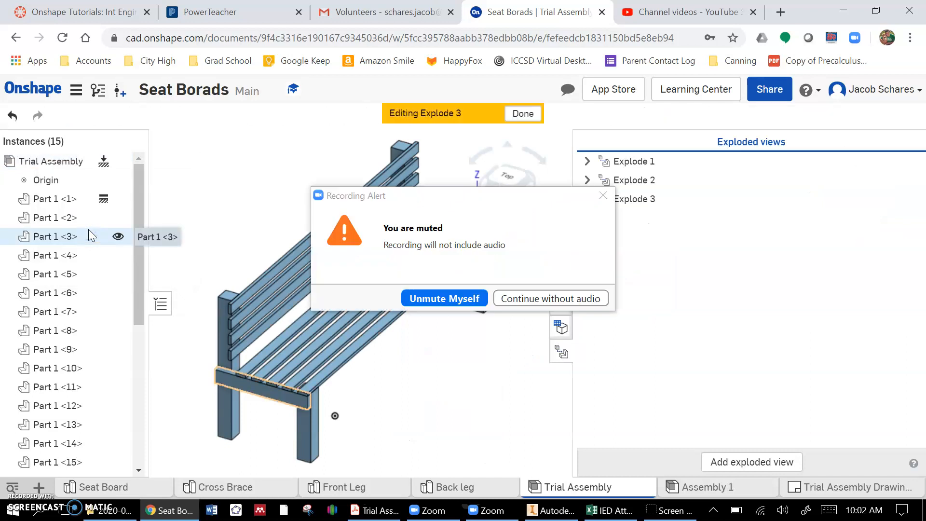
{"action": "left_click", "coordinate": [552, 302]}
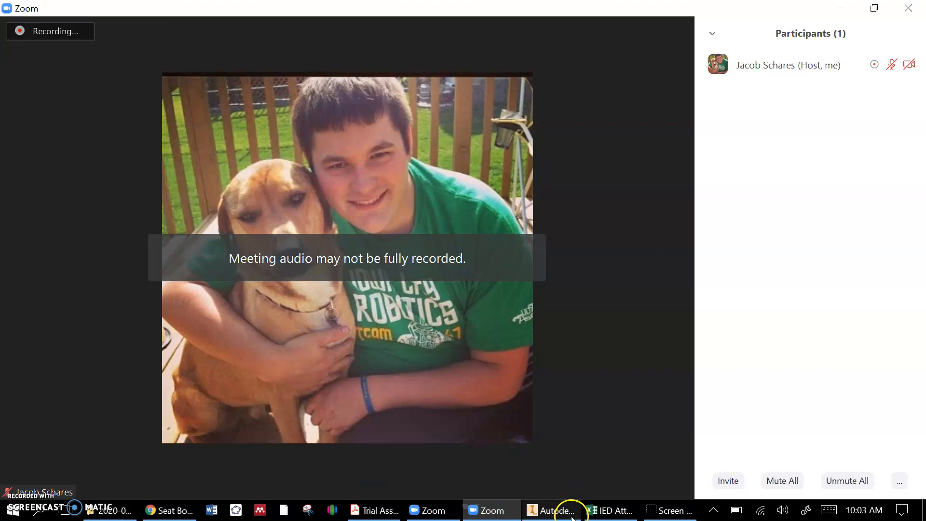
{"action": "left_click", "coordinate": [170, 512]}
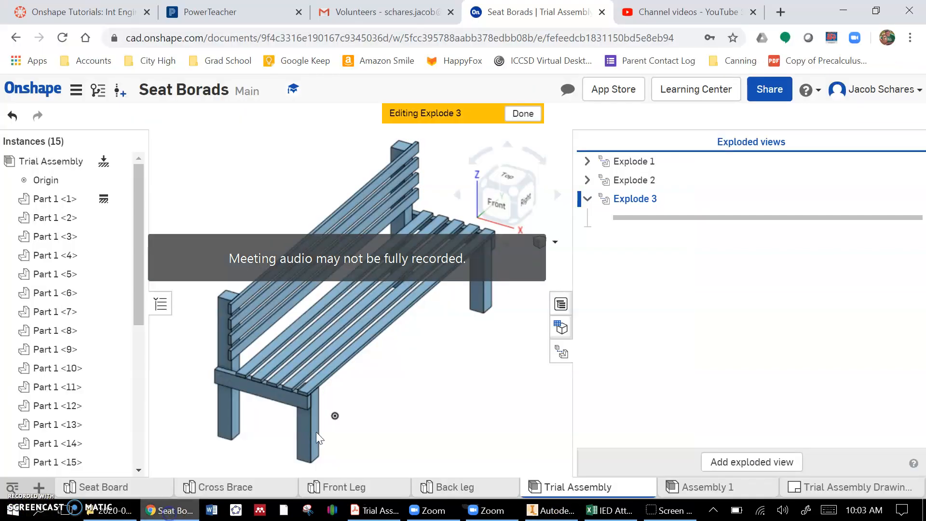
Examine the existing exploded views Explode 1 and Explode 2, and resume editing Explode 3.
{"action": "left_click", "coordinate": [609, 199]}
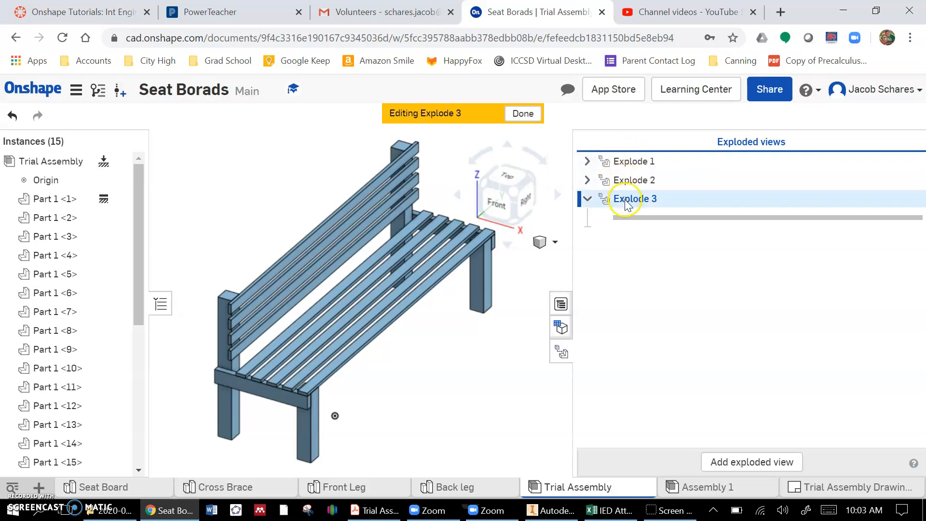
{"action": "left_click", "coordinate": [588, 162]}
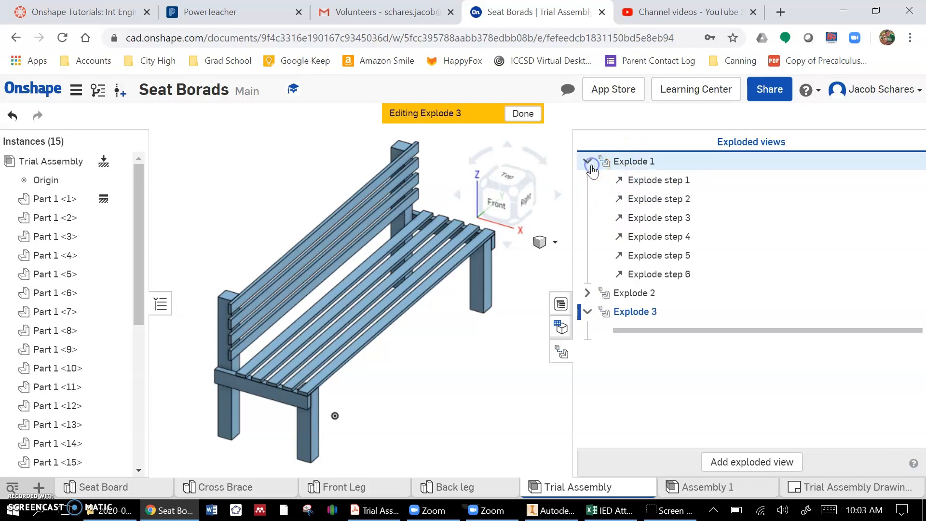
{"action": "double_click", "coordinate": [634, 161]}
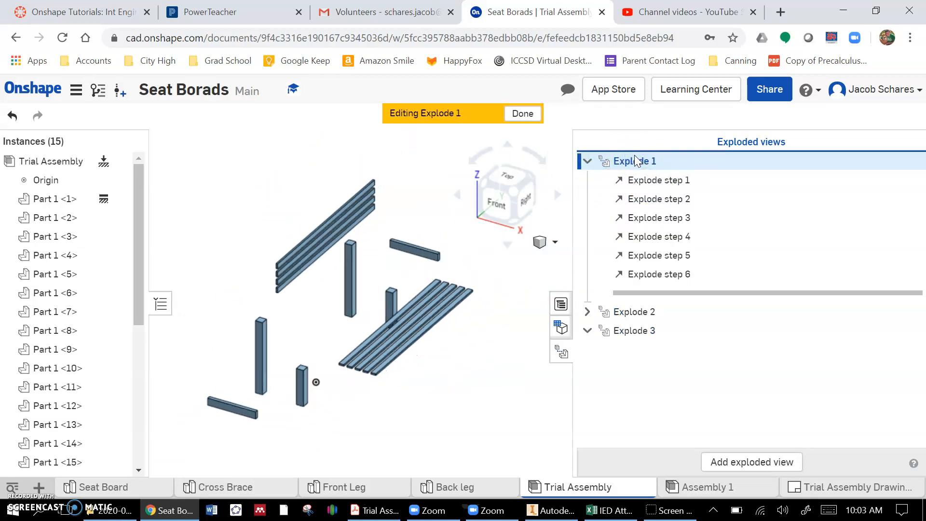
{"action": "double_click", "coordinate": [632, 312]}
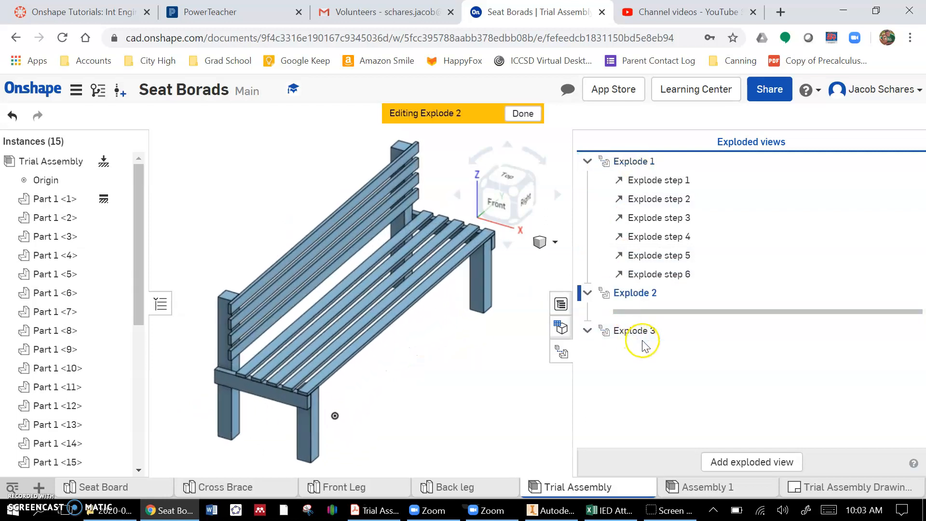
{"action": "double_click", "coordinate": [635, 331]}
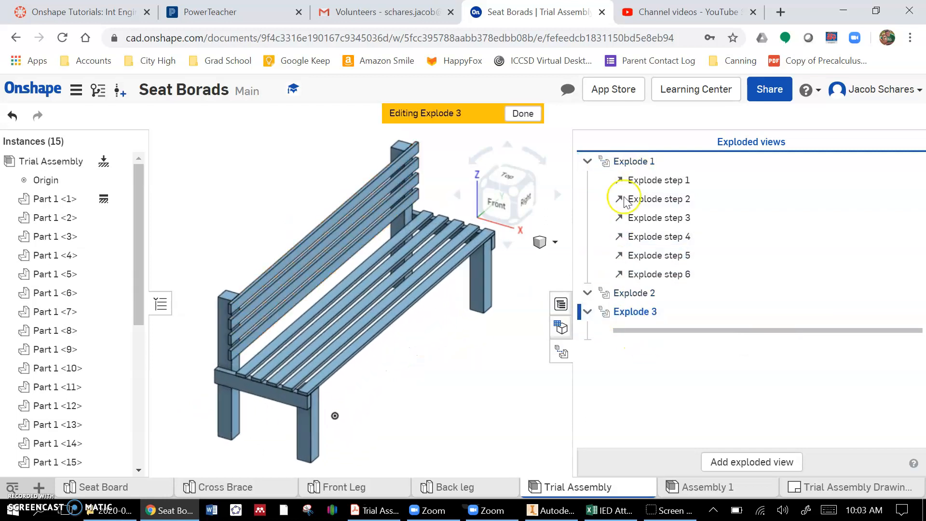
{"action": "left_click", "coordinate": [586, 161]}
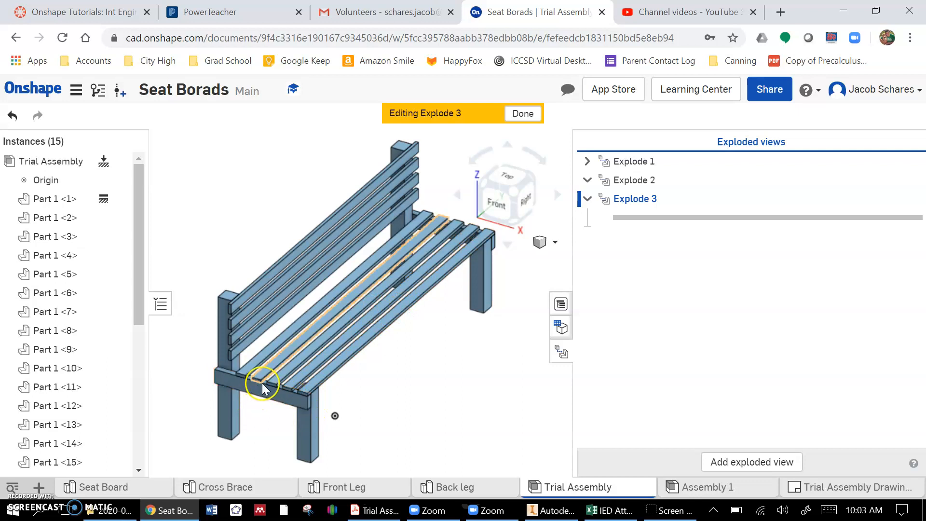
{"action": "left_click", "coordinate": [254, 299]}
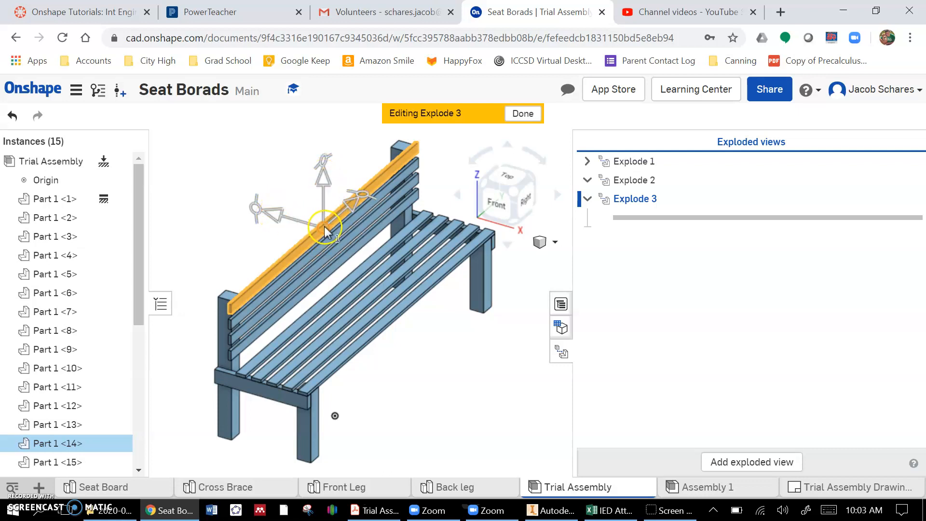
{"action": "left_click_drag", "start_coordinate": [325, 227], "coordinate": [239, 195]}
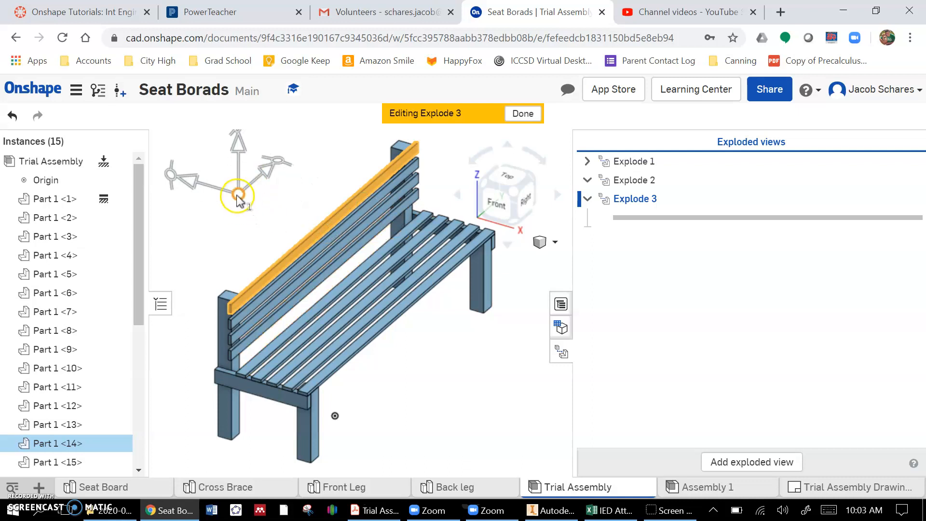
{"action": "left_click", "coordinate": [324, 227]}
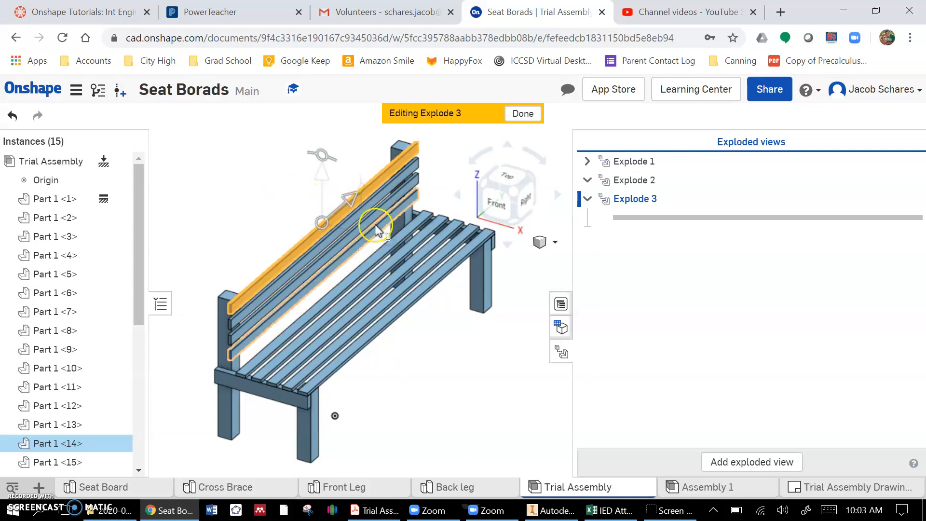
{"action": "mouse_move", "coordinate": [324, 223]}
{"action": "left_mouse_down"}
{"action": "mouse_move", "coordinate": [292, 205]}
{"action": "mouse_move", "coordinate": [328, 231]}
{"action": "left_mouse_up"}
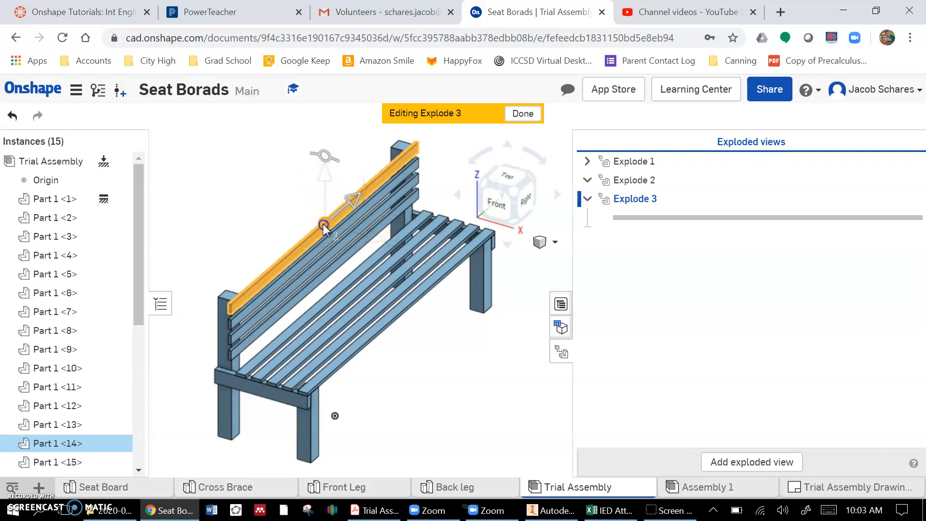
{"action": "left_click_drag", "start_coordinate": [323, 226], "coordinate": [317, 224]}
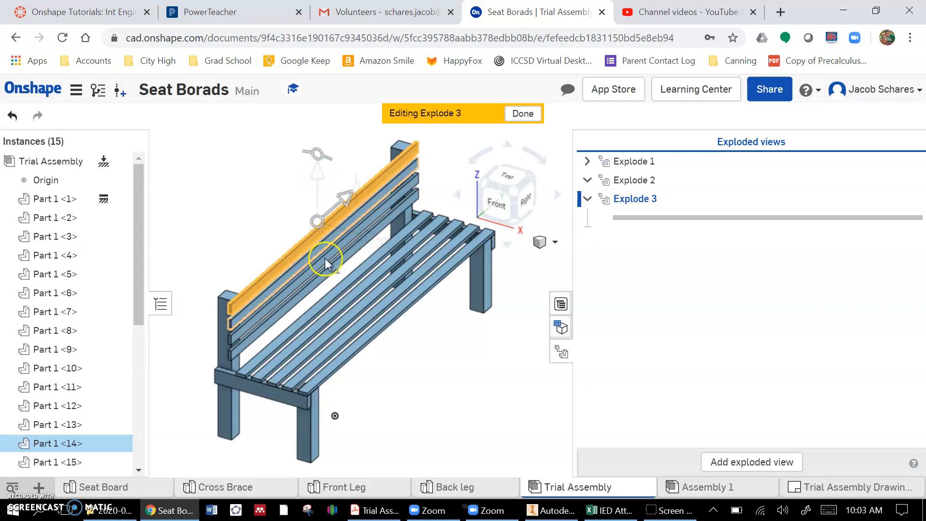
{"action": "left_click_drag", "start_coordinate": [345, 198], "coordinate": [311, 233]}
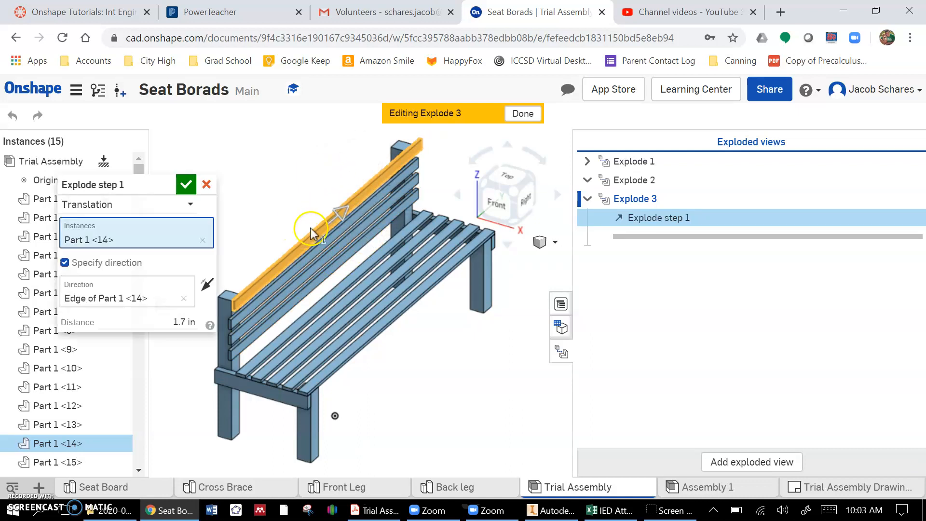
{"action": "left_click", "coordinate": [206, 185]}
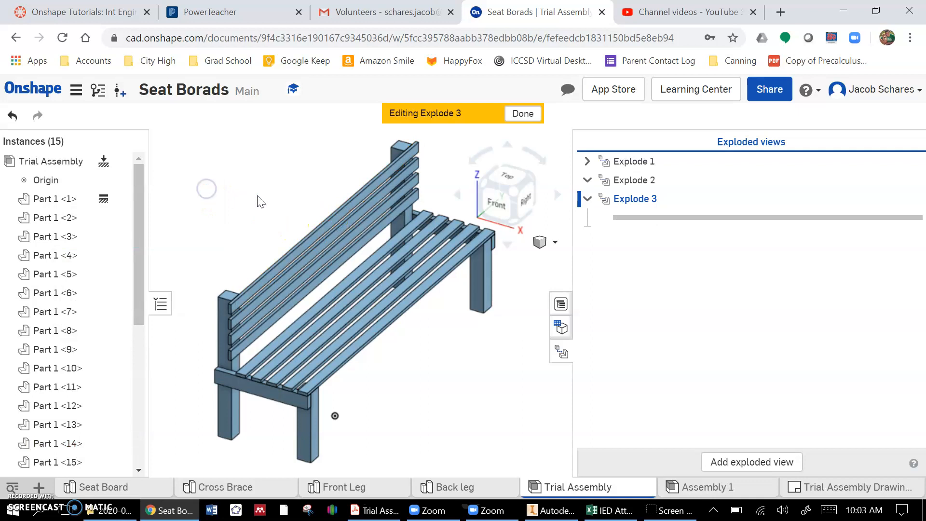
Explode the four backrest boards together straight up from the bench by about 28.5 in.
{"action": "left_click", "coordinate": [330, 224]}
{"action": "left_click", "coordinate": [316, 236]}
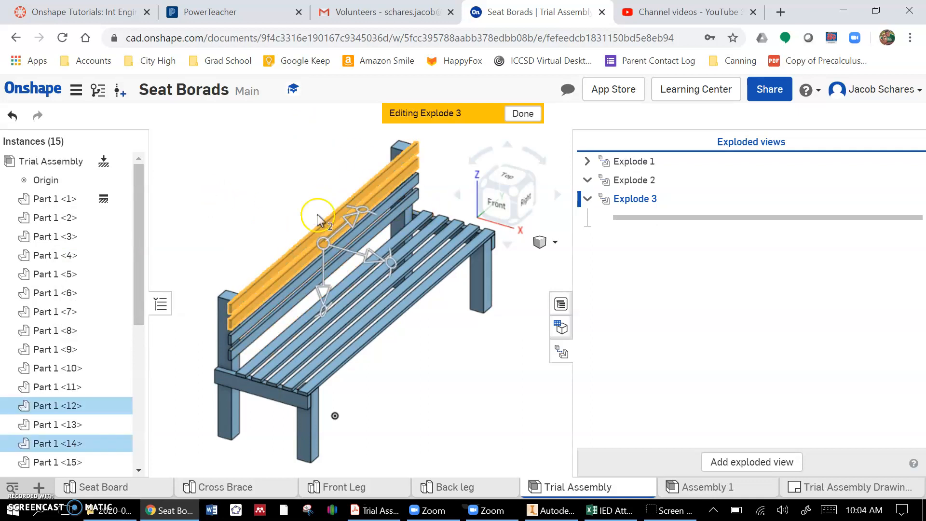
{"action": "left_click", "coordinate": [301, 295]}
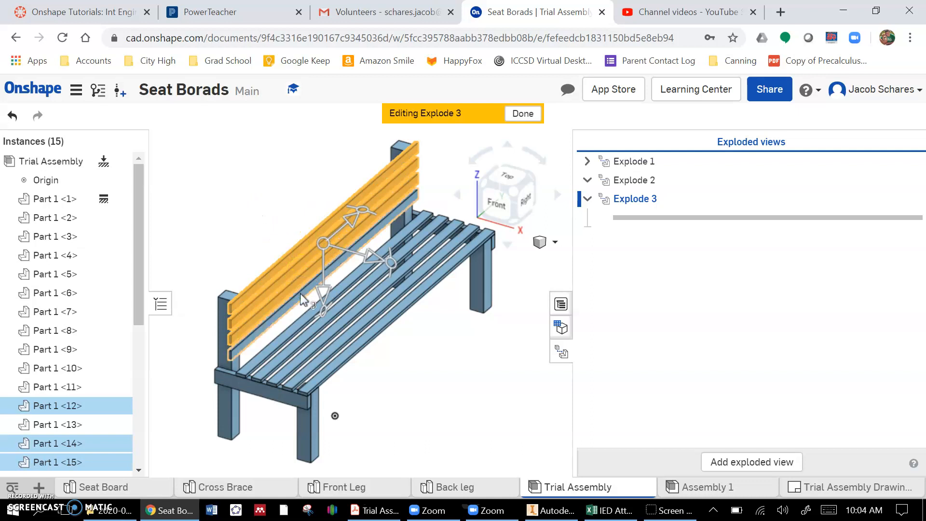
{"action": "left_click", "coordinate": [301, 299]}
{"action": "left_click_drag", "start_coordinate": [322, 292], "coordinate": [296, 186]}
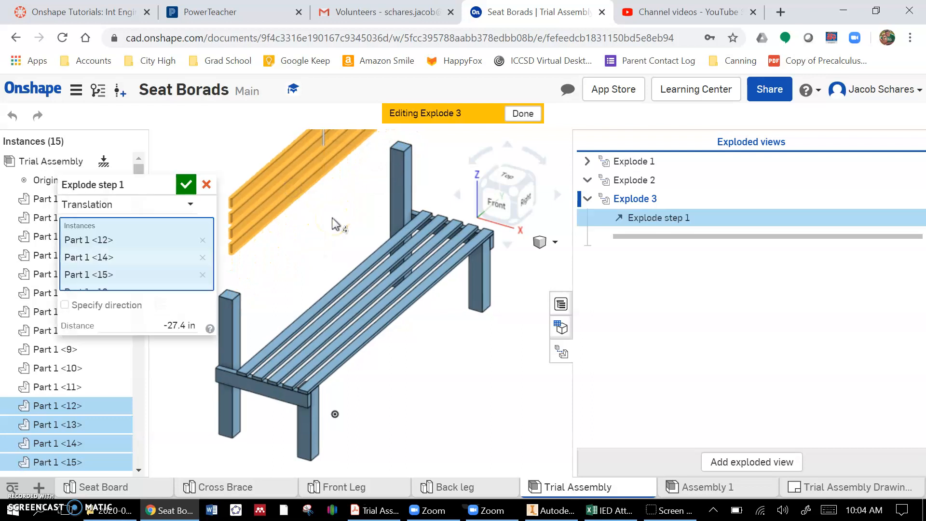
{"action": "scroll", "coordinate": [334, 223], "scroll_direction": "down", "scroll_amount": 3}
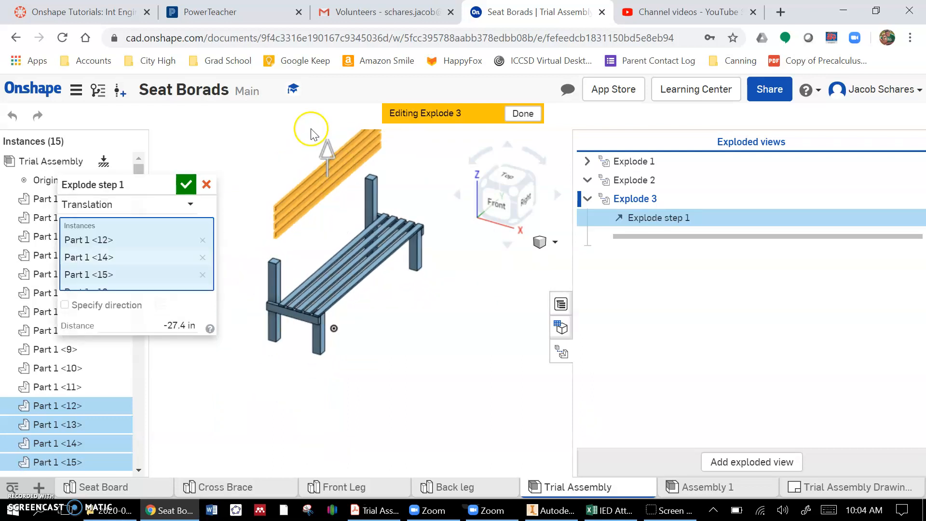
{"action": "scroll", "coordinate": [318, 161], "scroll_direction": "up", "scroll_amount": 5}
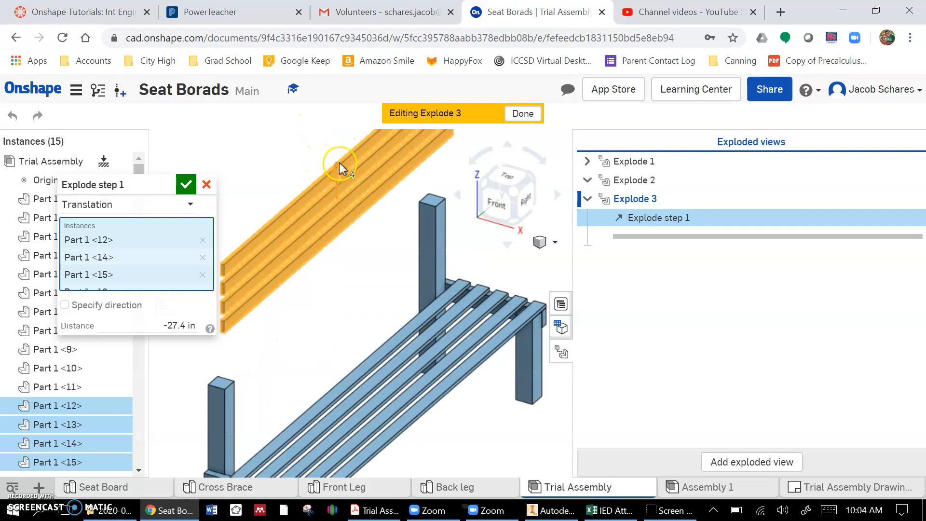
{"action": "left_click_drag", "start_coordinate": [337, 176], "coordinate": [333, 173]}
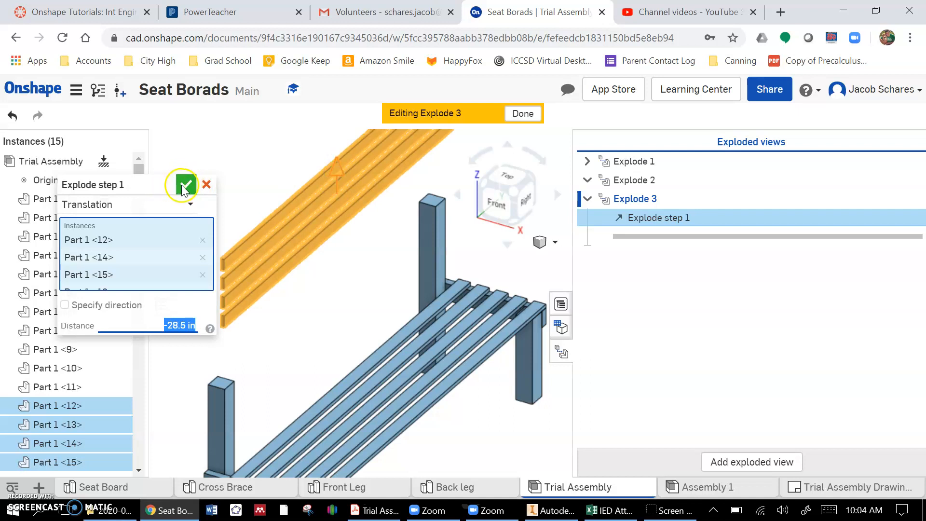
{"action": "left_click", "coordinate": [185, 185]}
{"action": "left_click", "coordinate": [337, 188]}
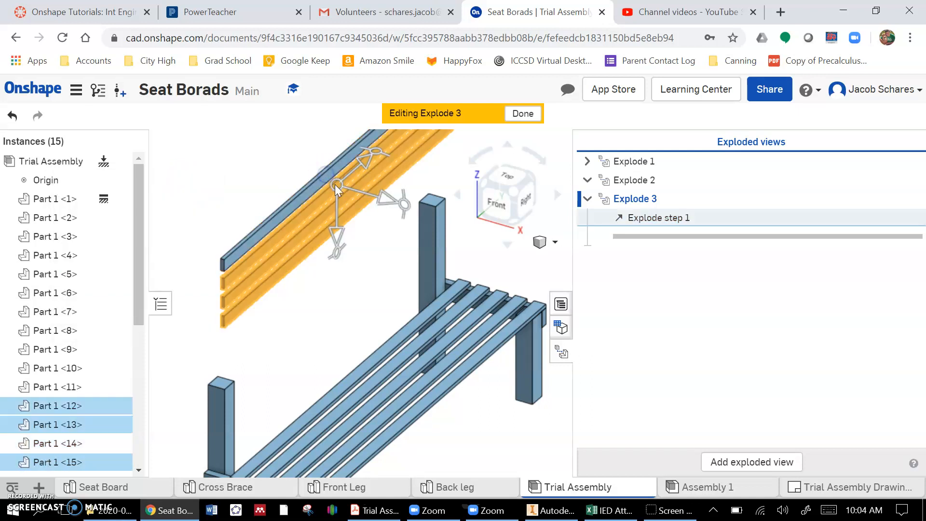
{"action": "left_click", "coordinate": [290, 205]}
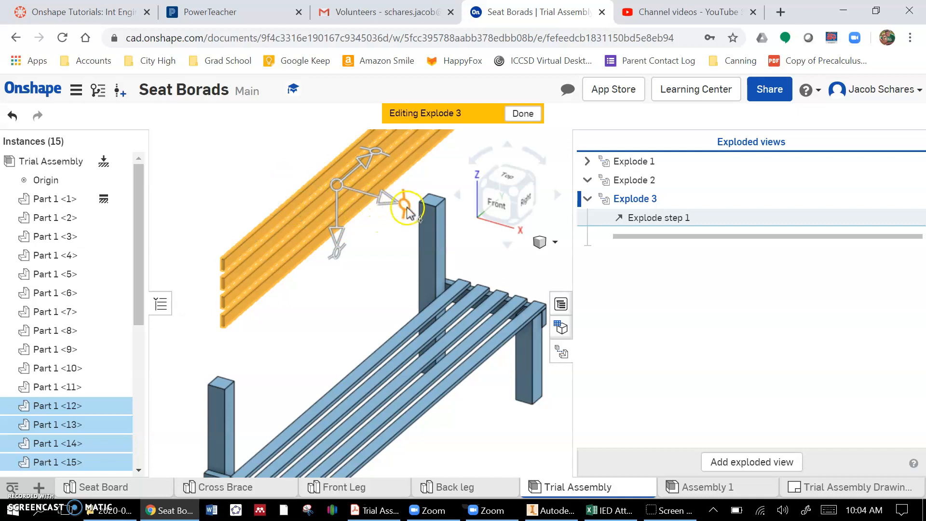
{"action": "mouse_move", "coordinate": [408, 210]}
{"action": "left_mouse_down"}
{"action": "mouse_move", "coordinate": [412, 230]}
{"action": "mouse_move", "coordinate": [407, 211]}
{"action": "left_mouse_up"}
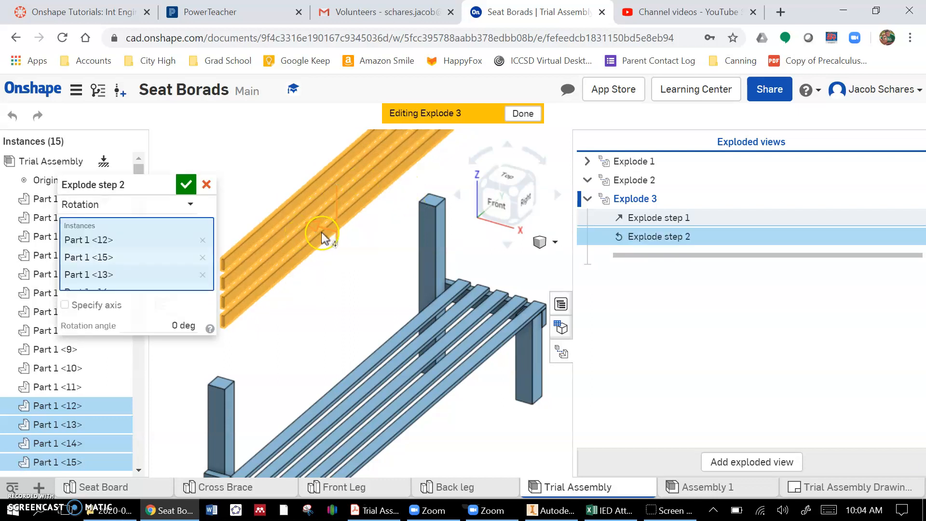
{"action": "left_click", "coordinate": [206, 185]}
{"action": "scroll", "coordinate": [385, 362], "scroll_direction": "down", "scroll_amount": 4}
{"action": "middle_click_drag", "start_coordinate": [393, 367], "coordinate": [374, 279]}
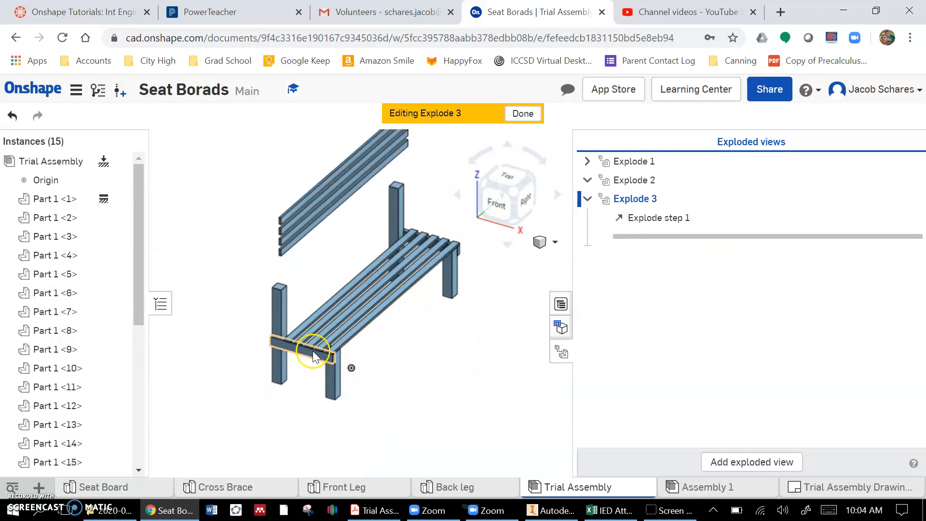
{"action": "scroll", "coordinate": [314, 359], "scroll_direction": "up", "scroll_amount": 2}
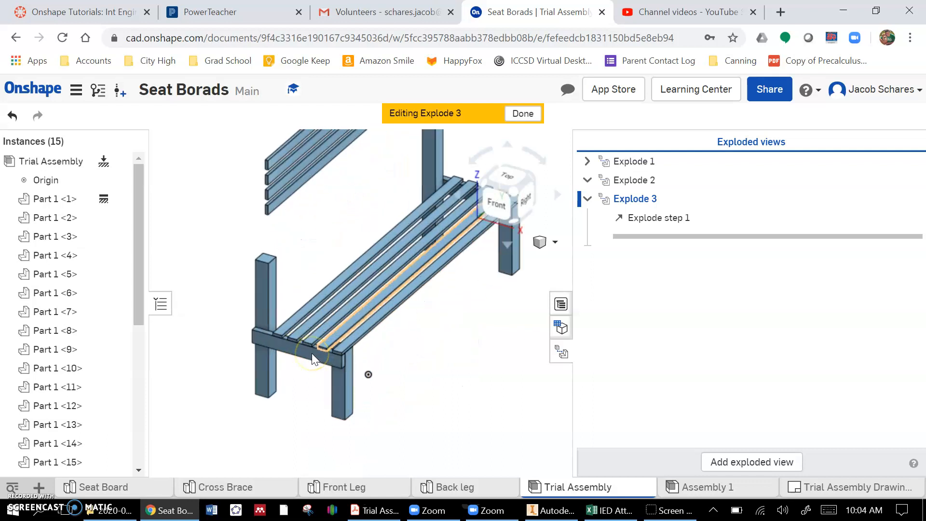
{"action": "scroll", "coordinate": [312, 357], "scroll_direction": "up", "scroll_amount": 1}
{"action": "left_click", "coordinate": [314, 359]}
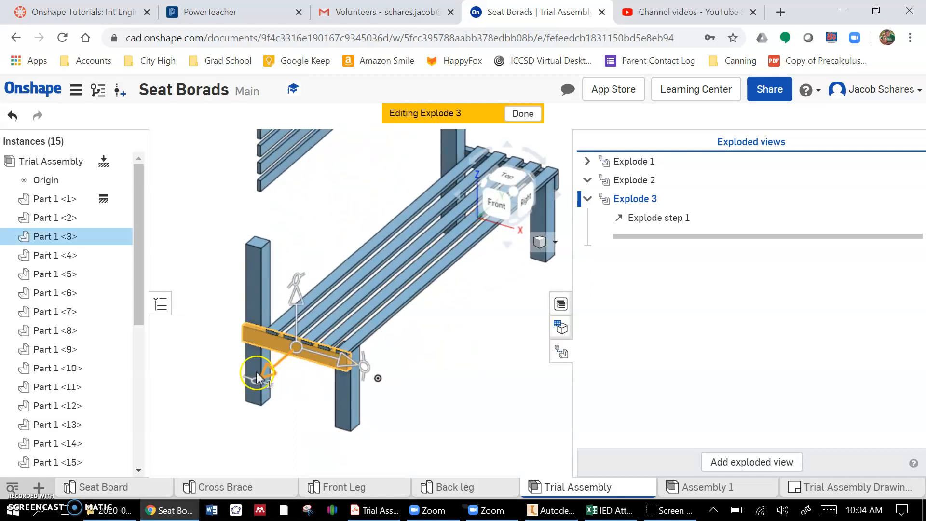
{"action": "left_click_drag", "start_coordinate": [264, 378], "coordinate": [214, 446]}
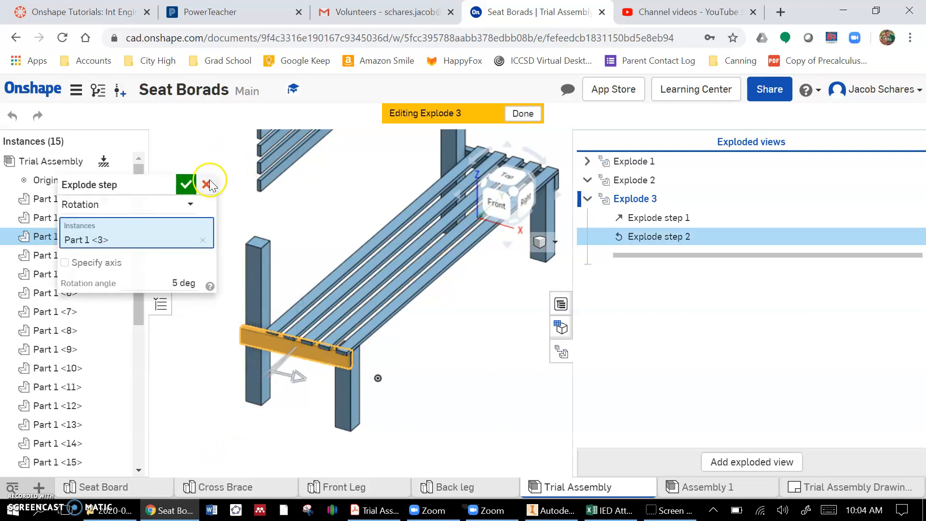
{"action": "left_click", "coordinate": [207, 184]}
Explode only the near cross brace outward along the length of the bench by about 35.3 in.
{"action": "left_click", "coordinate": [297, 356]}
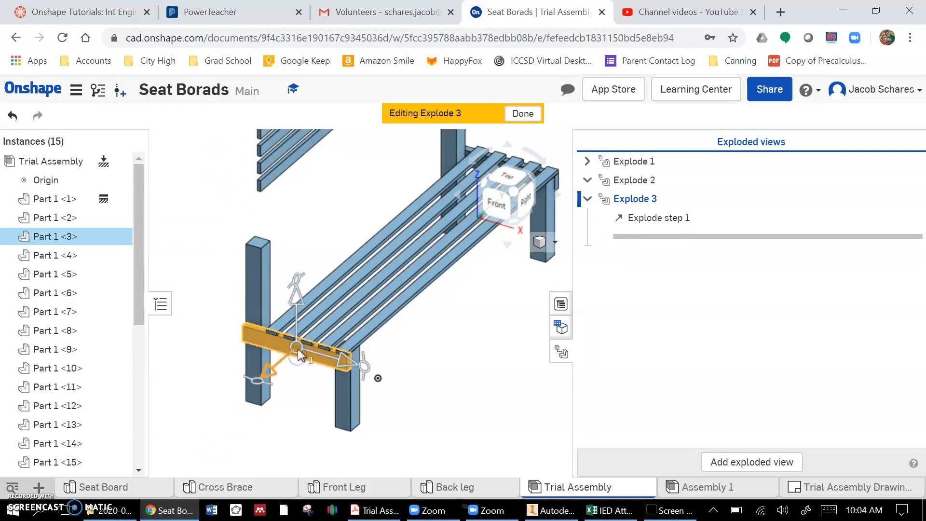
{"action": "left_click_drag", "start_coordinate": [276, 375], "coordinate": [191, 452]}
{"action": "left_click", "coordinate": [246, 399]}
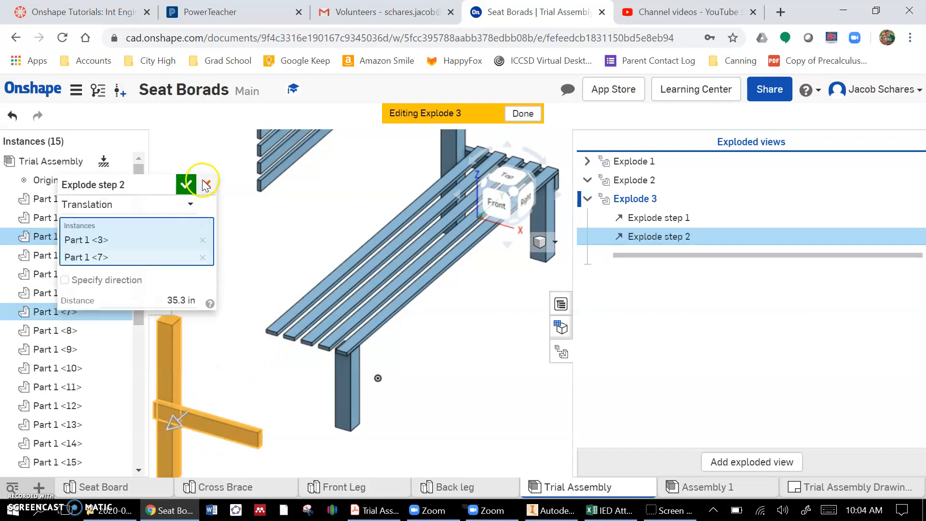
{"action": "left_click", "coordinate": [166, 354]}
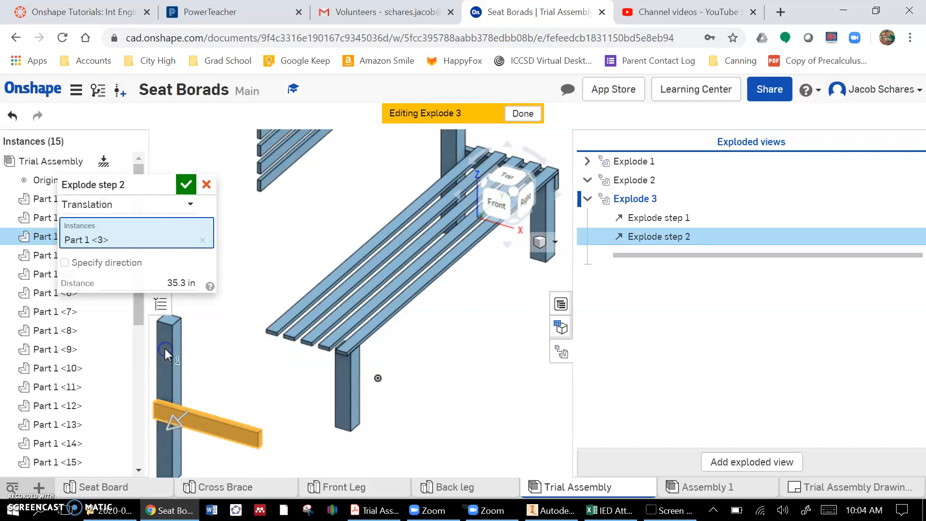
{"action": "left_click", "coordinate": [186, 184]}
Explode the near back leg and the near front leg away from the bench in opposite directions along X, as separate explode steps.
{"action": "left_click", "coordinate": [254, 296]}
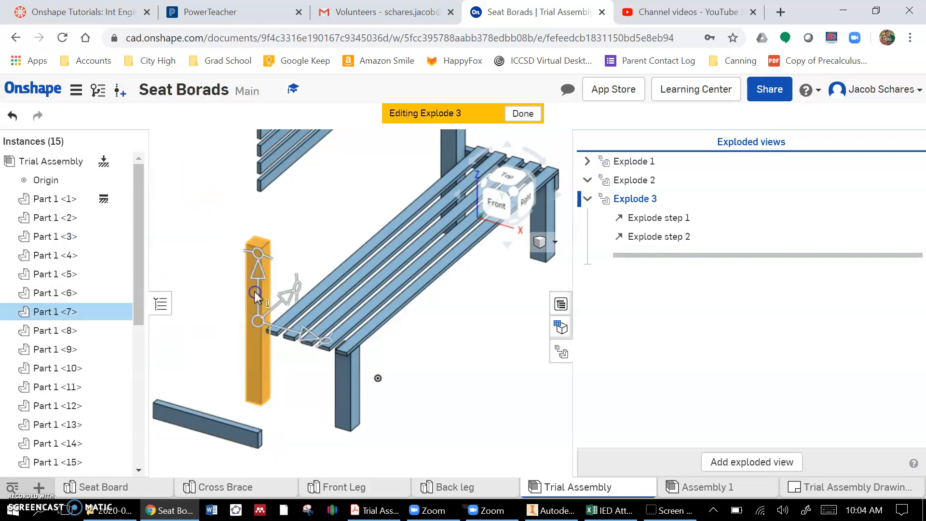
{"action": "left_click_drag", "start_coordinate": [313, 333], "coordinate": [223, 300]}
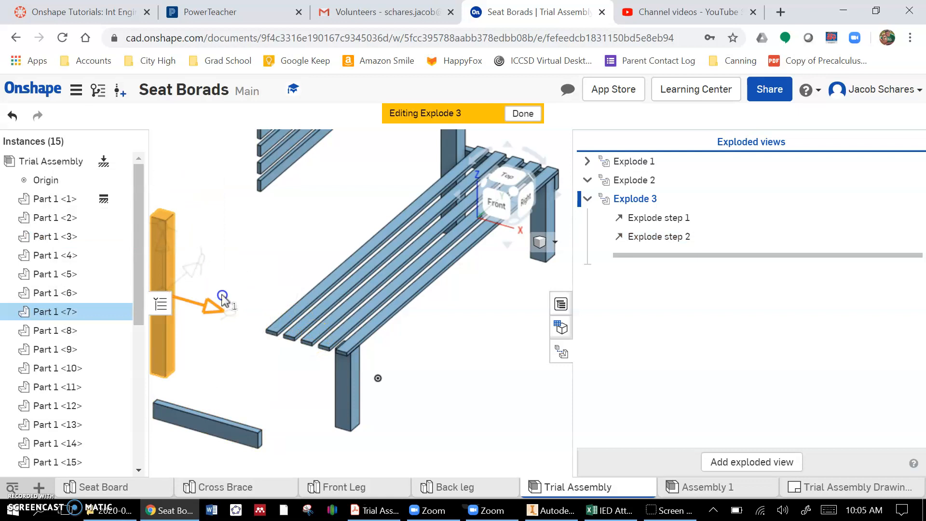
{"action": "left_click", "coordinate": [189, 182]}
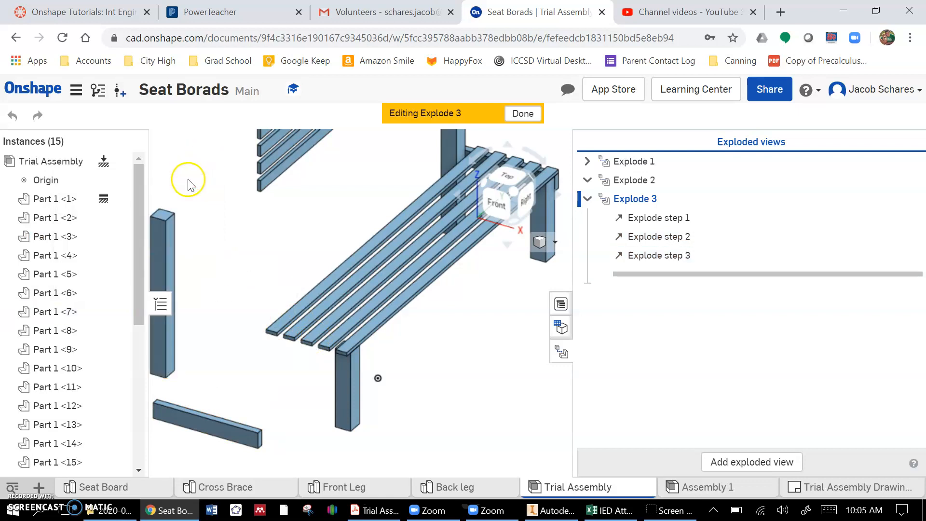
{"action": "left_click", "coordinate": [341, 393]}
{"action": "left_click_drag", "start_coordinate": [390, 398], "coordinate": [513, 437]}
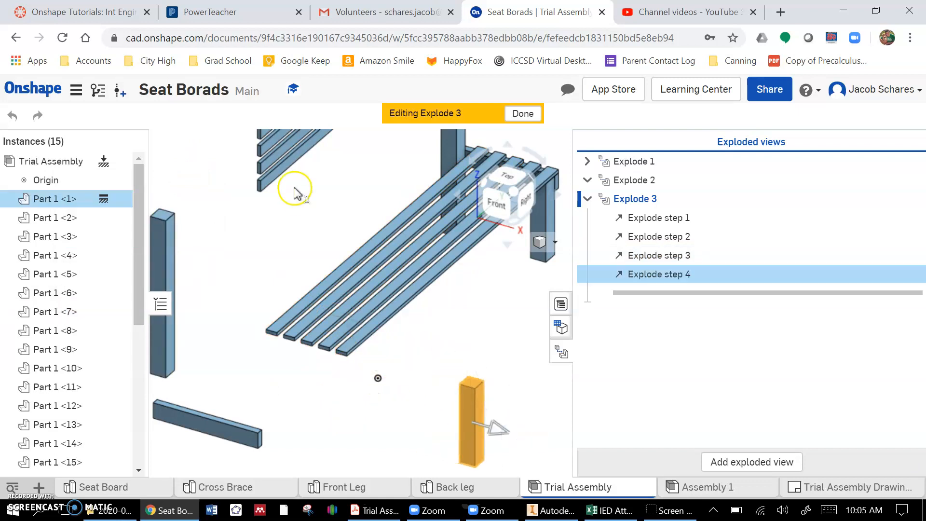
{"action": "left_click", "coordinate": [188, 183]}
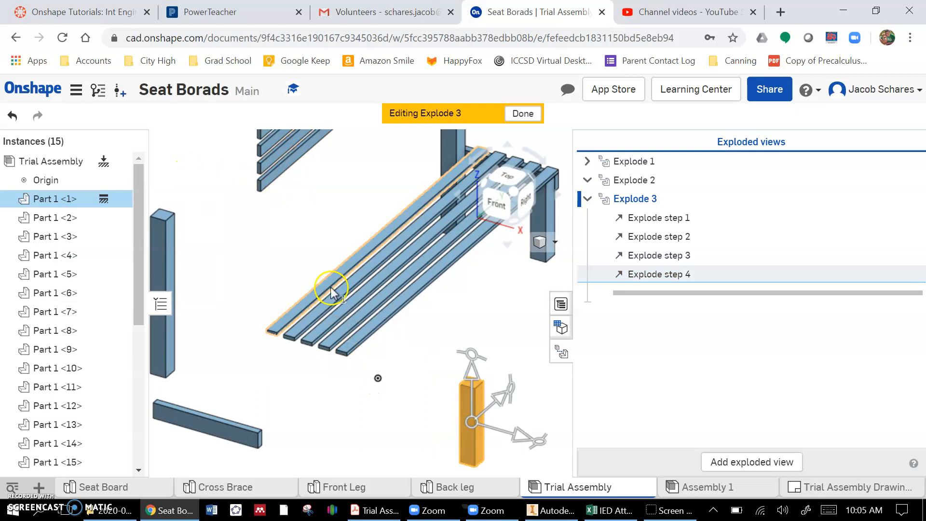
{"action": "left_click", "coordinate": [383, 328]}
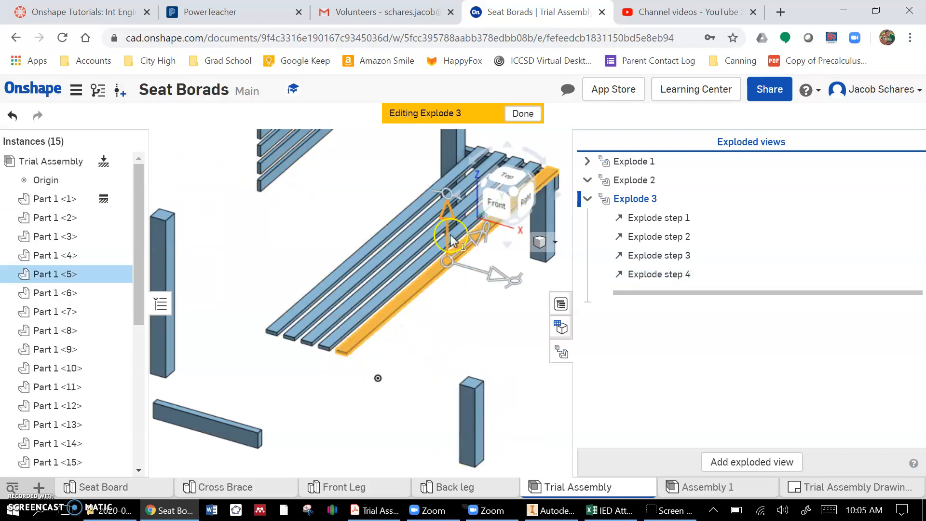
{"action": "left_click_drag", "start_coordinate": [444, 192], "coordinate": [490, 232]}
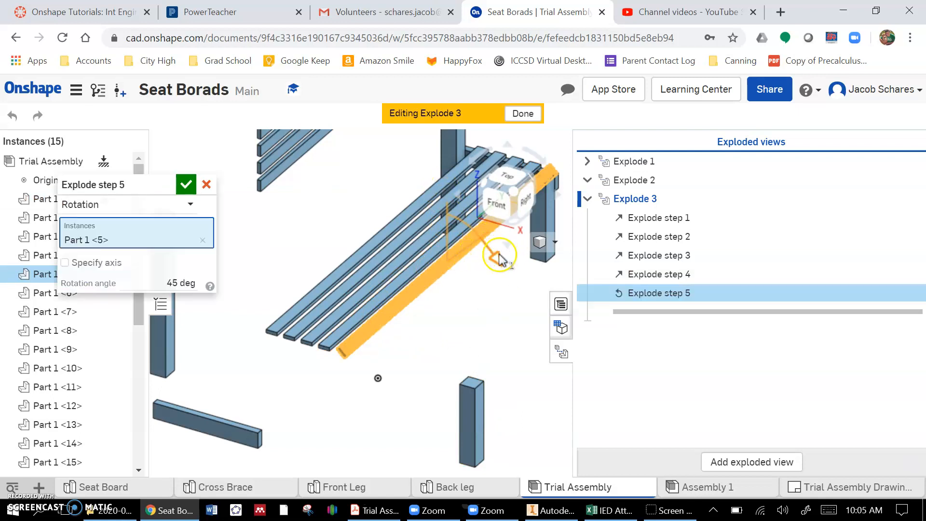
{"action": "left_click_drag", "start_coordinate": [507, 267], "coordinate": [509, 276]}
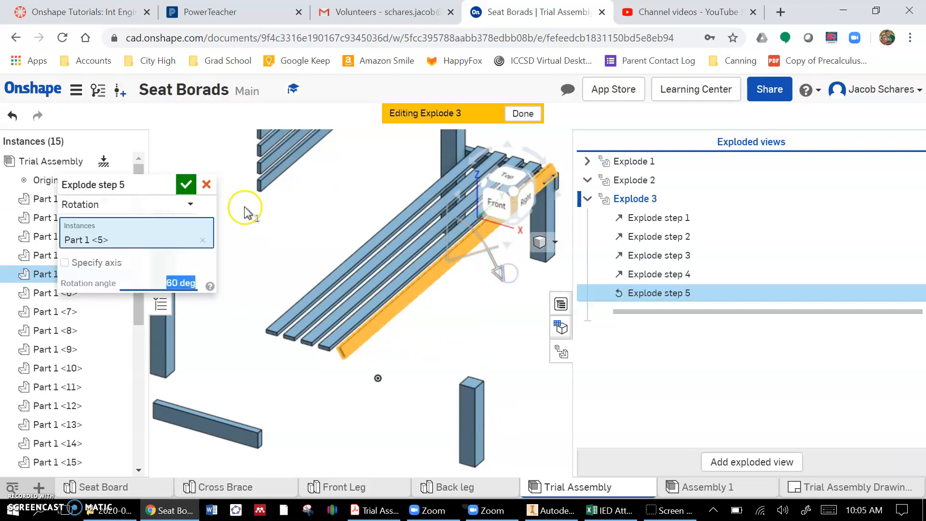
{"action": "left_click", "coordinate": [133, 206]}
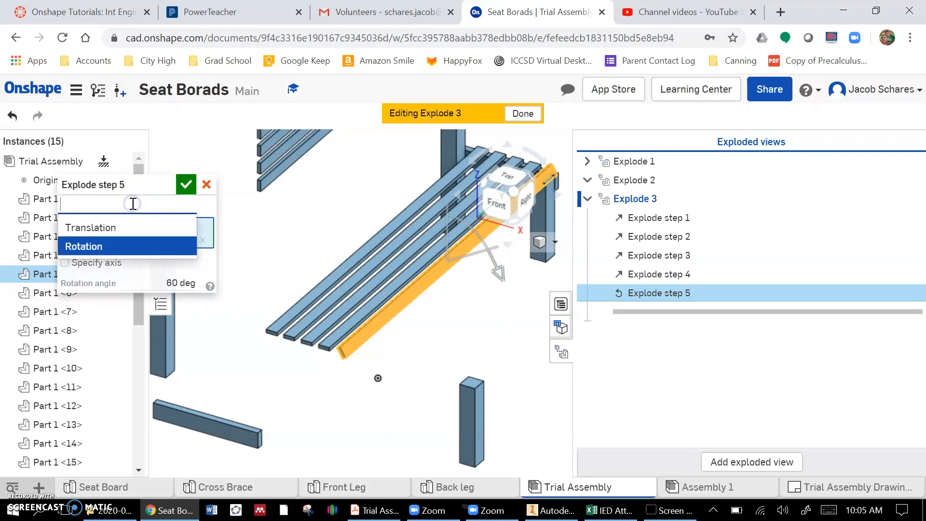
{"action": "left_click", "coordinate": [120, 227]}
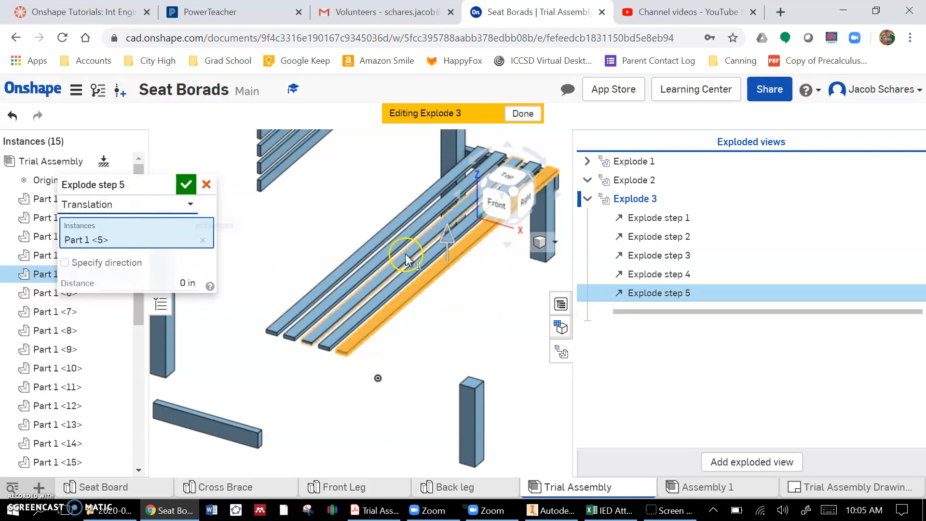
{"action": "mouse_move", "coordinate": [448, 246]}
{"action": "left_mouse_down"}
{"action": "mouse_move", "coordinate": [456, 193]}
{"action": "mouse_move", "coordinate": [457, 245]}
{"action": "left_mouse_up"}
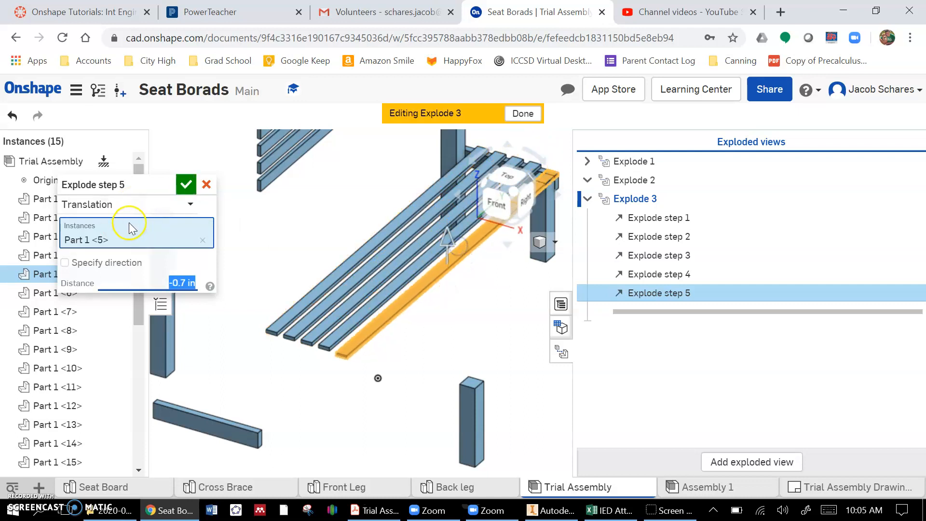
{"action": "left_click", "coordinate": [205, 186]}
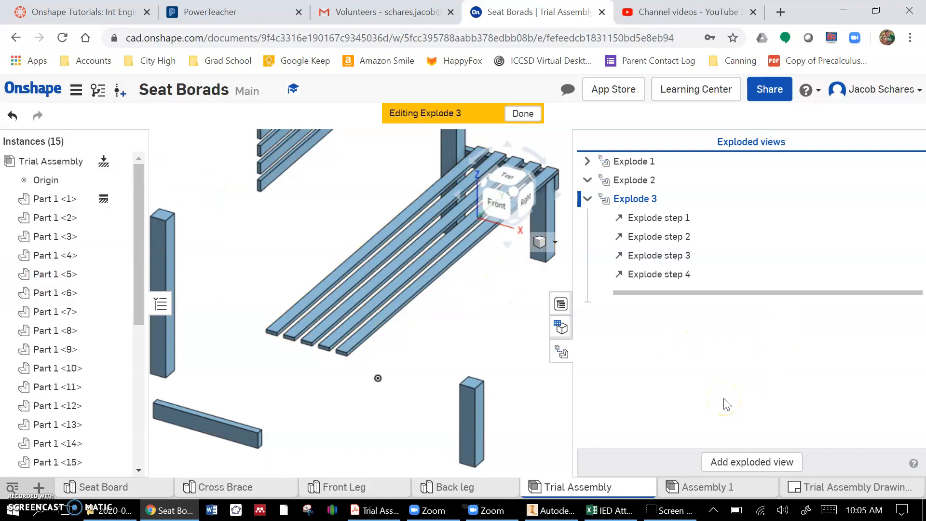
Examine the assembly's bill of materials and its part number cells, and return to the list of exploded views.
{"action": "scroll", "coordinate": [493, 372], "scroll_direction": "down", "scroll_amount": 3}
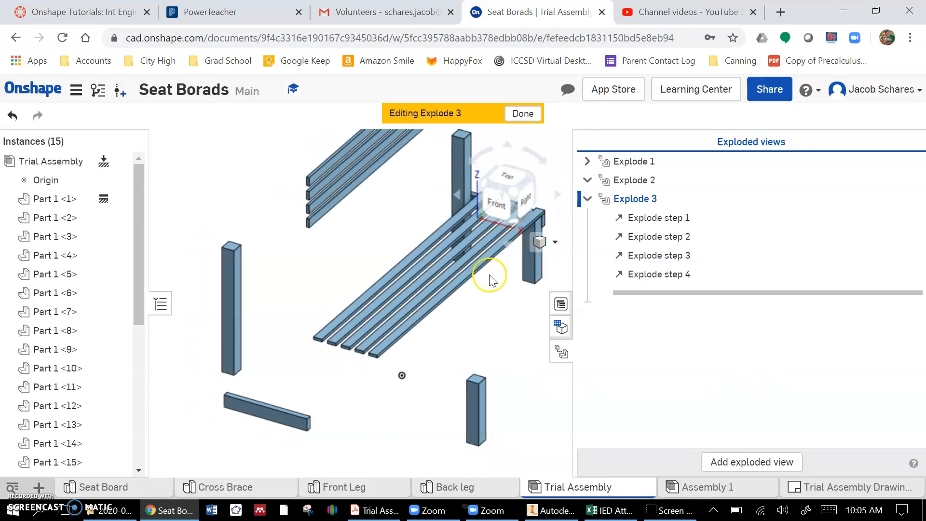
{"action": "left_click", "coordinate": [560, 352]}
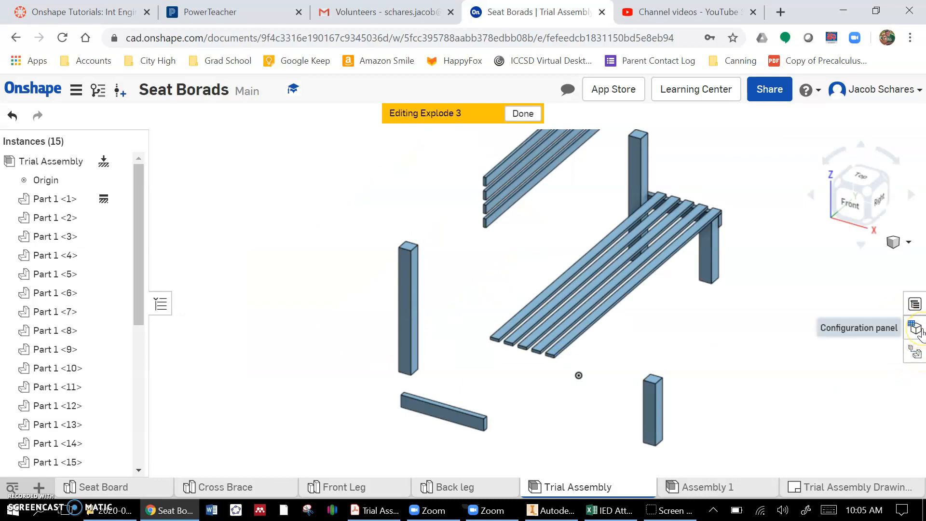
{"action": "left_click", "coordinate": [915, 304]}
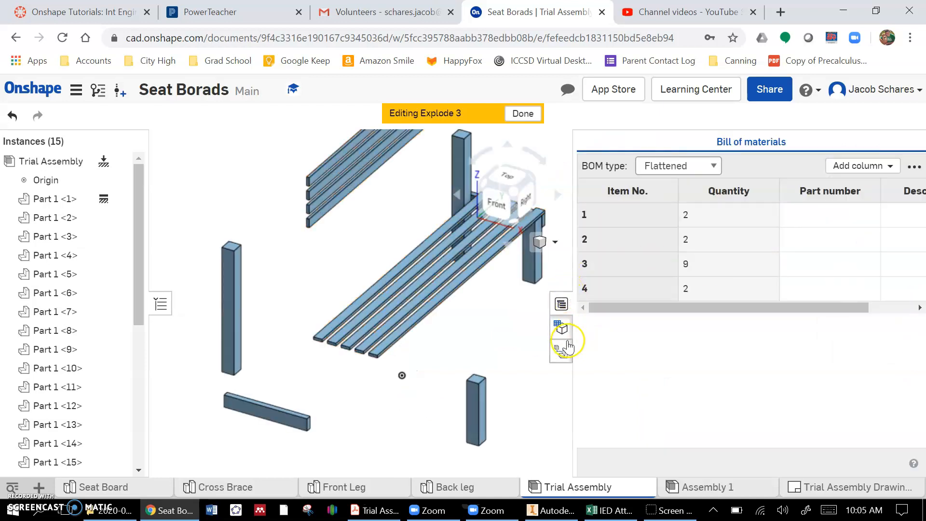
{"action": "left_click", "coordinate": [822, 212]}
{"action": "left_click", "coordinate": [802, 236]}
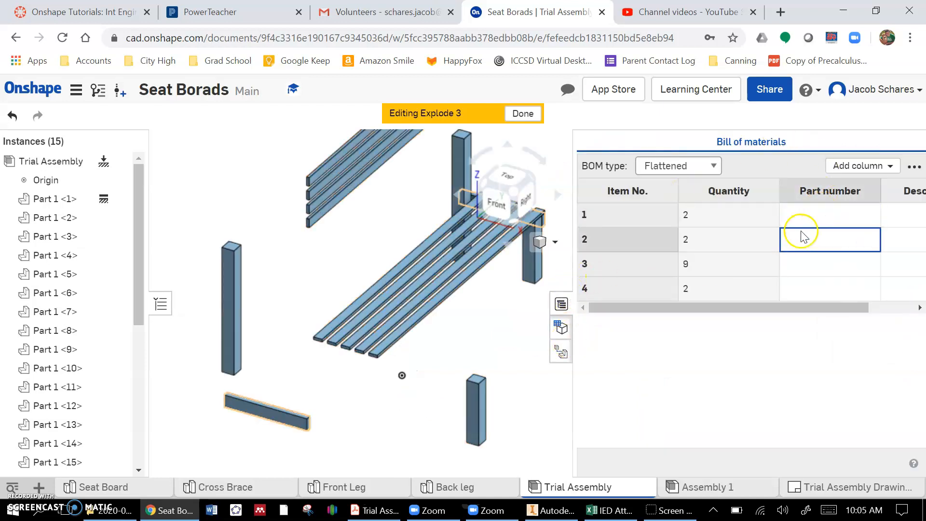
{"action": "left_click", "coordinate": [561, 353]}
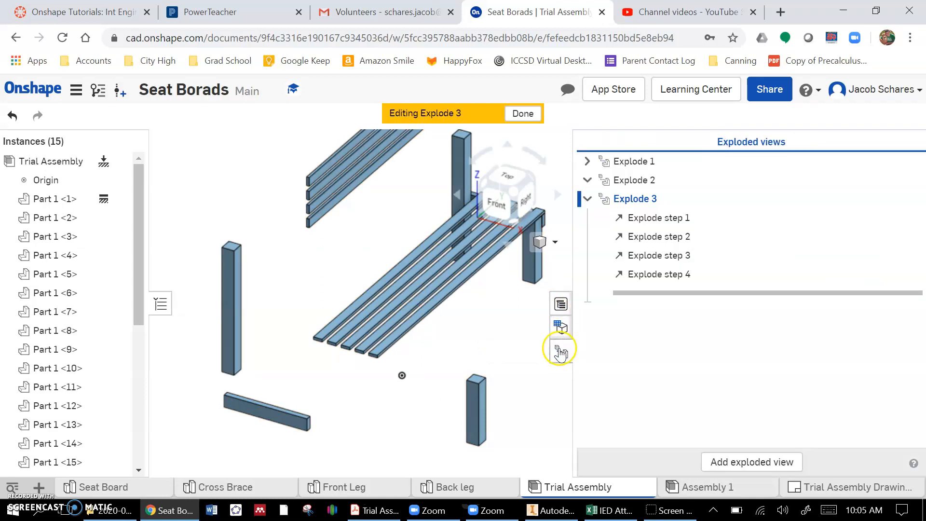
{"action": "left_click", "coordinate": [562, 354]}
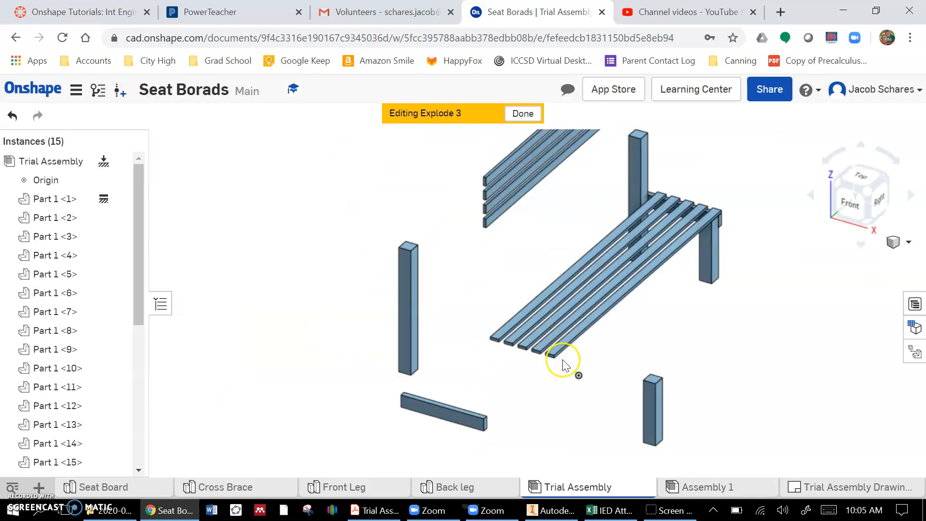
{"action": "left_click", "coordinate": [910, 356]}
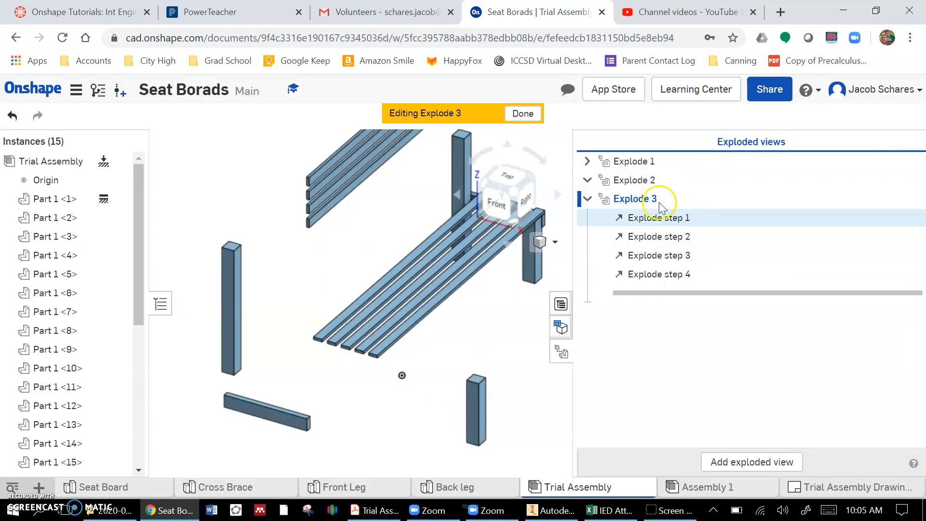
Open Explode 2 and Explode 1 to review their explode steps, including the options for Explode step 6.
{"action": "double_click", "coordinate": [644, 187]}
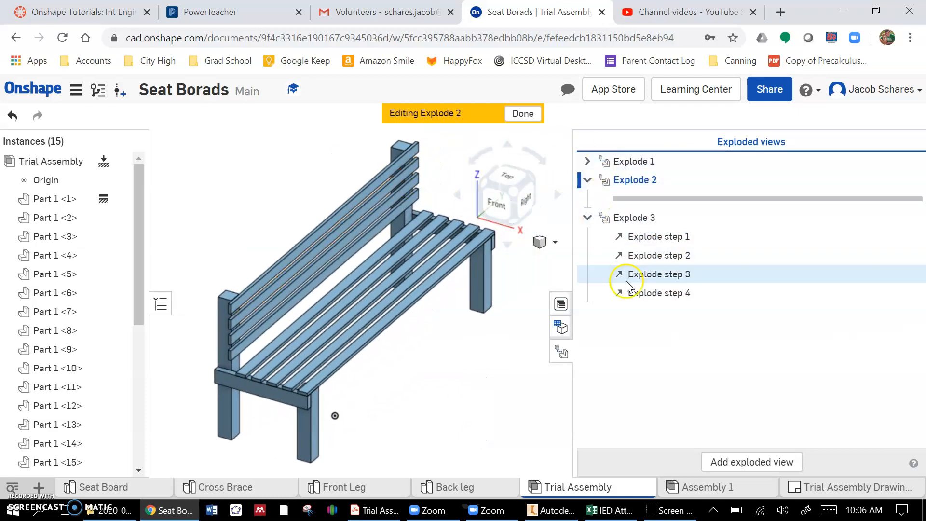
{"action": "double_click", "coordinate": [627, 166]}
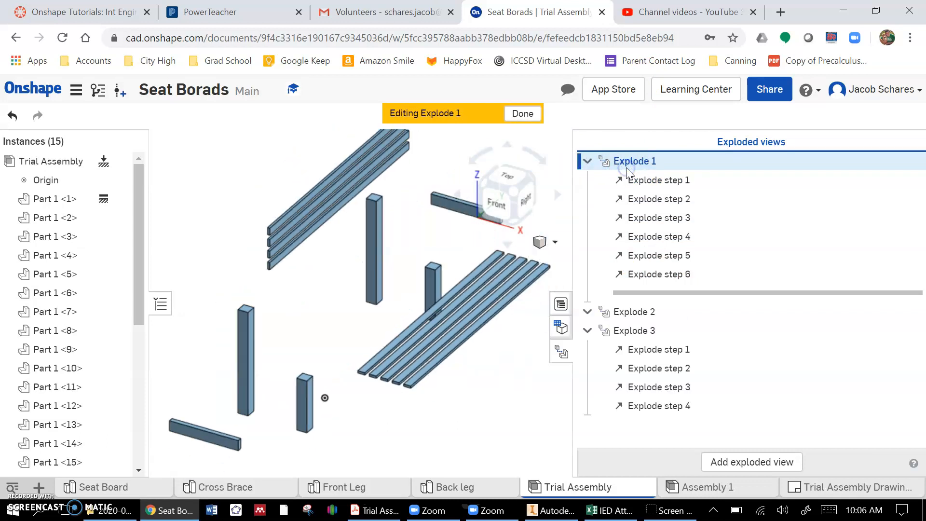
{"action": "right_click", "coordinate": [658, 274]}
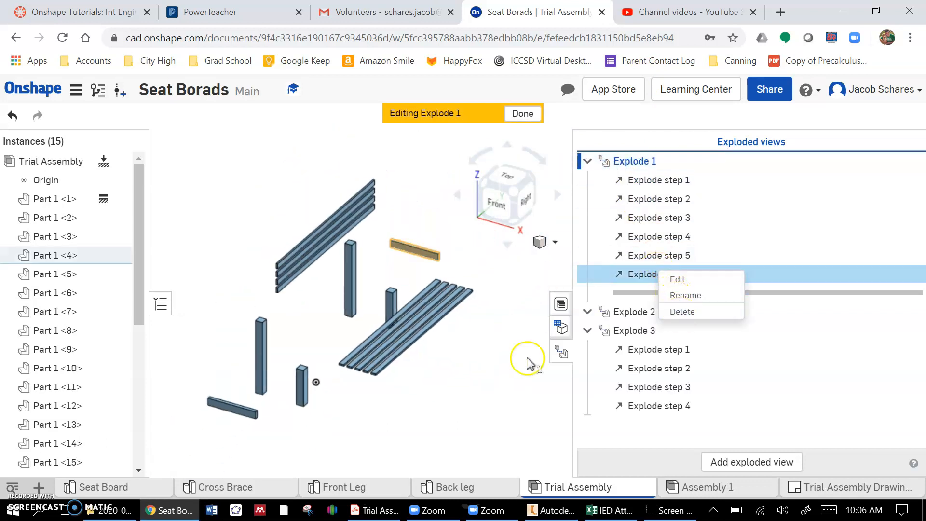
{"action": "left_click", "coordinate": [497, 385]}
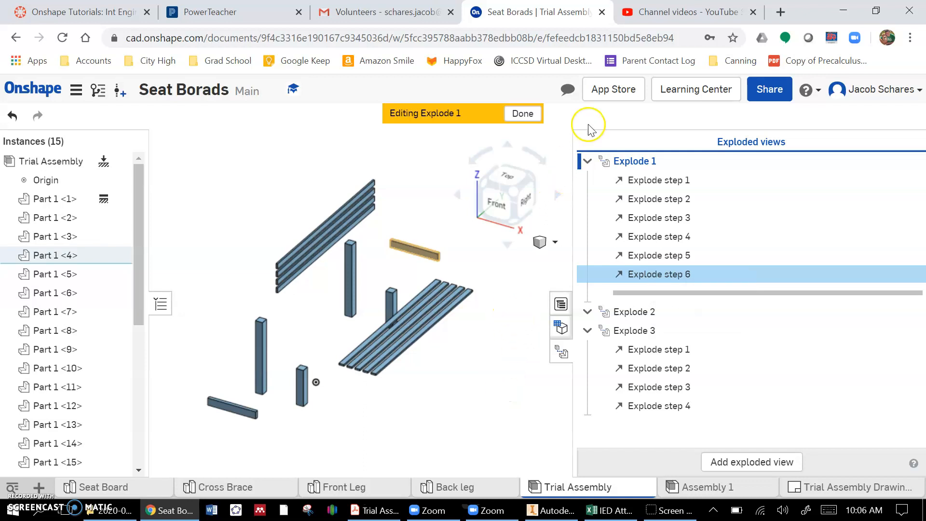
{"action": "left_click", "coordinate": [588, 162]}
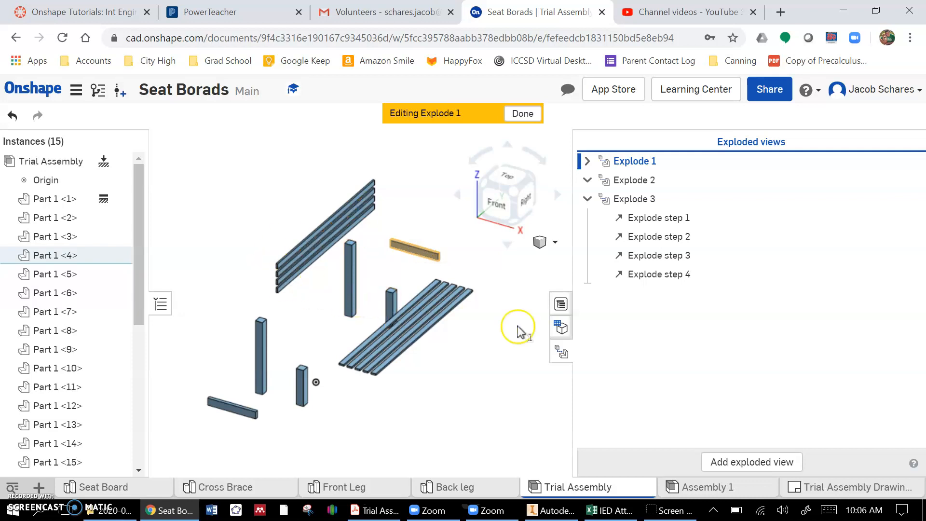
{"action": "left_click", "coordinate": [559, 352]}
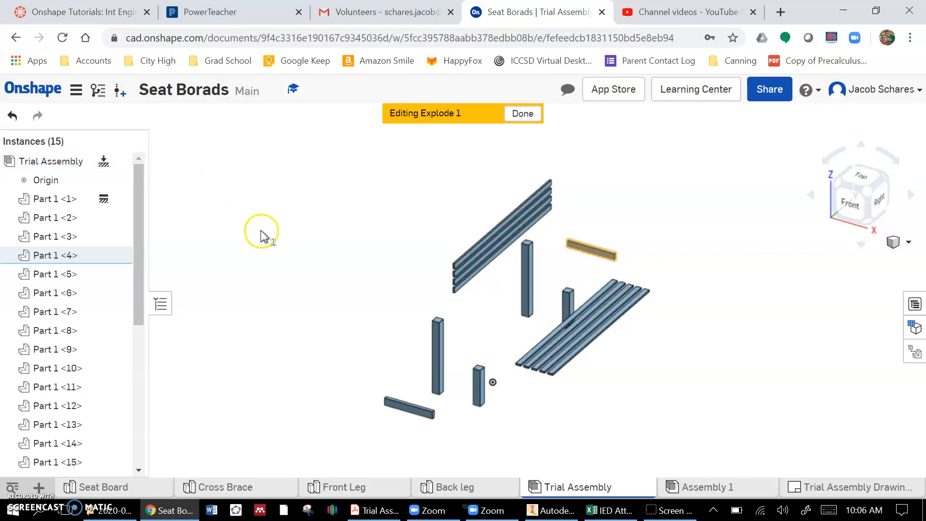
Finish editing Explode 1 and look at the commands available for Trial Assembly.
{"action": "left_click", "coordinate": [524, 116]}
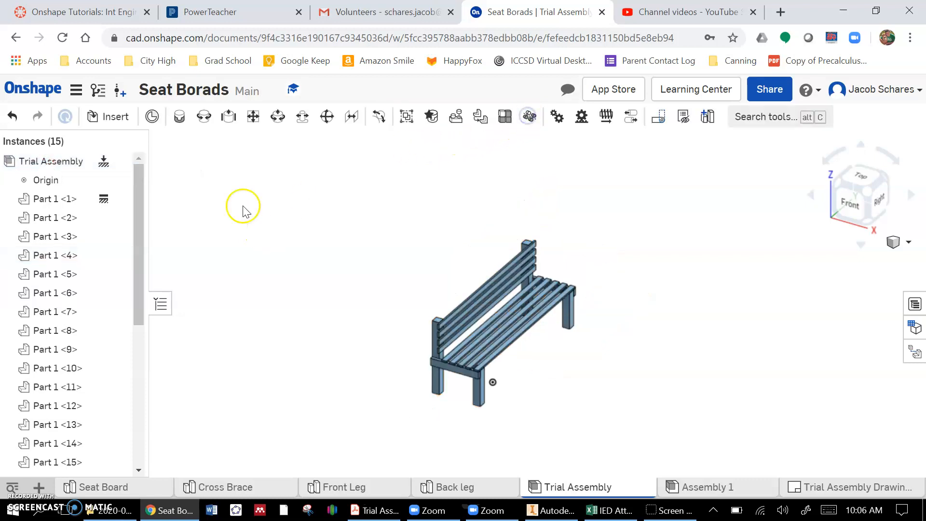
{"action": "right_click", "coordinate": [39, 166]}
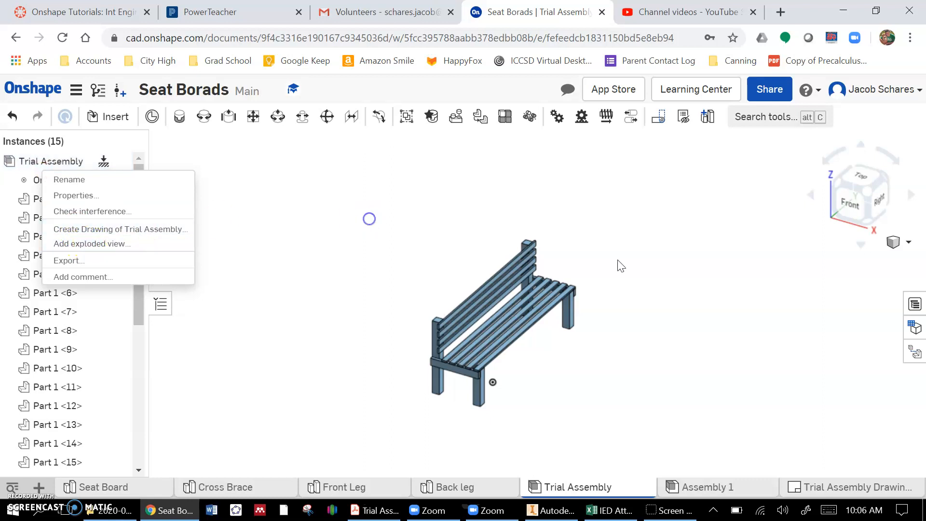
{"action": "left_click", "coordinate": [368, 219]}
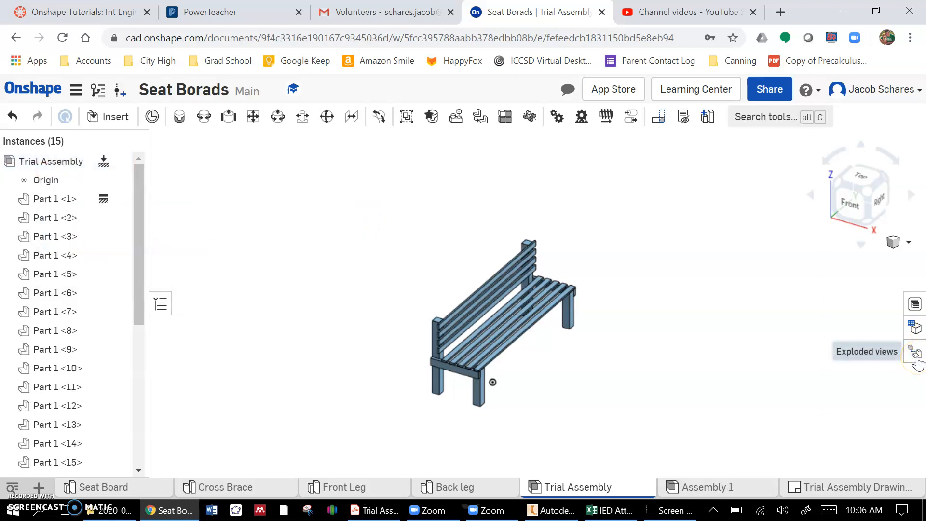